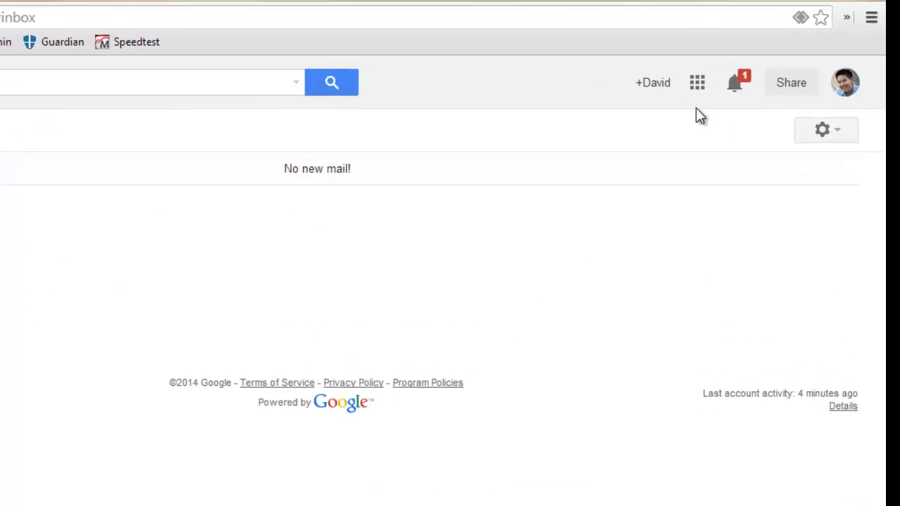
Switch from Gmail to Google Drive and create a new folder named Demo Folder 2014
click(679, 93)
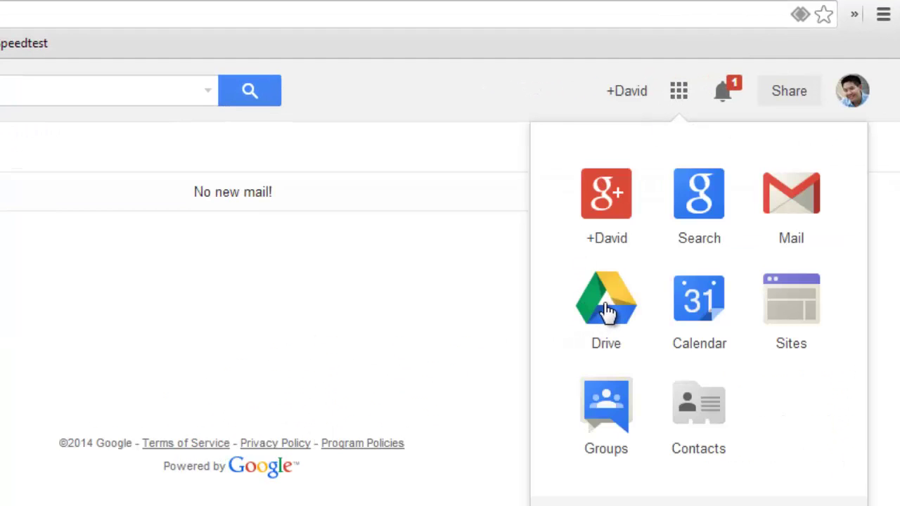
click(655, 260)
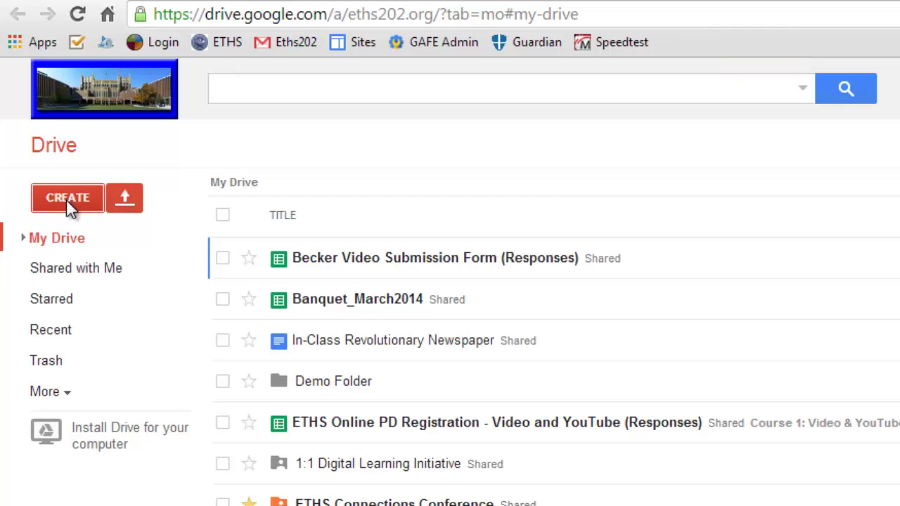
click(67, 197)
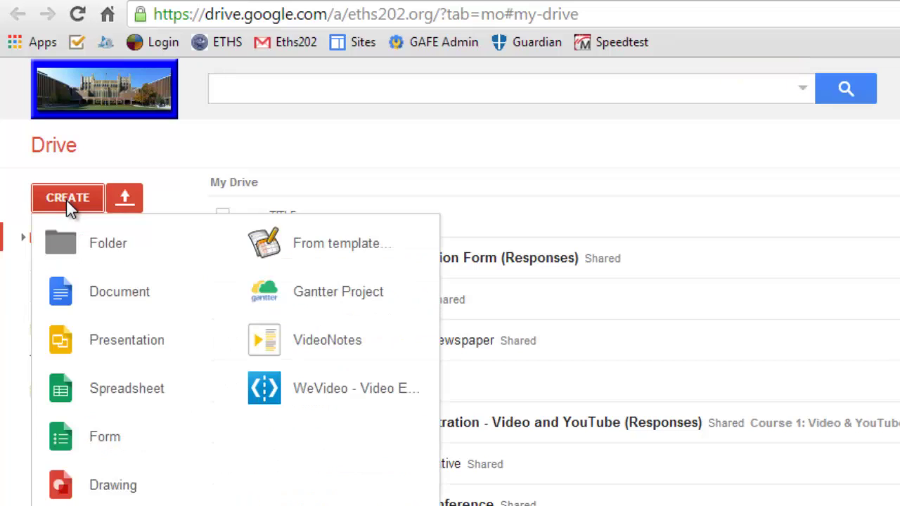
click(126, 245)
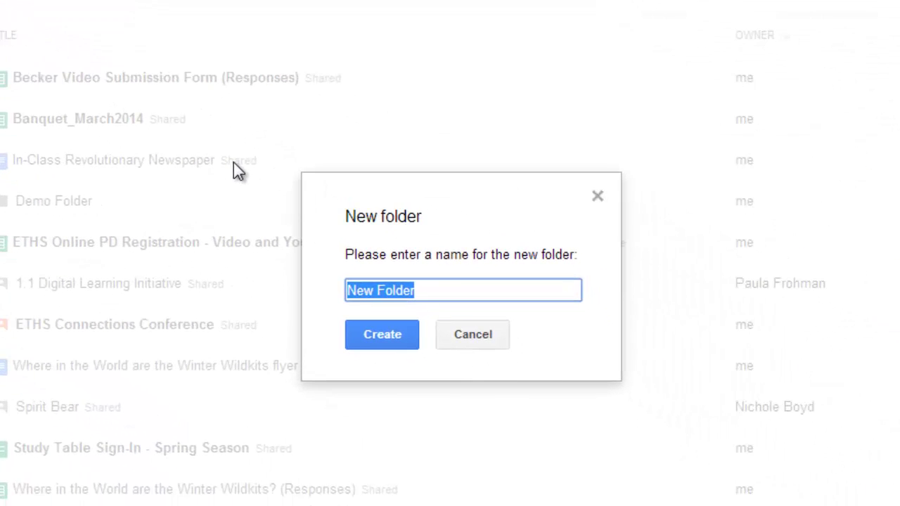
text(Demo Folder)
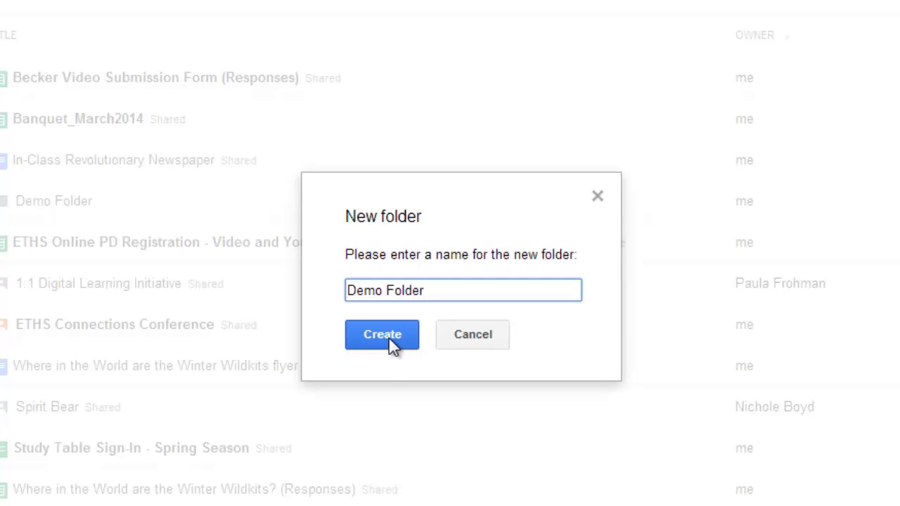
text(2014)
click(390, 339)
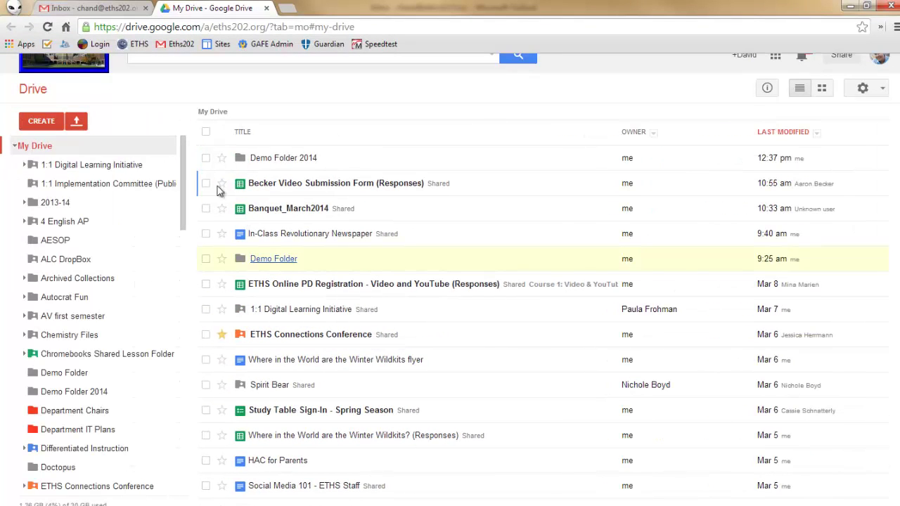
Create a new text document inside Demo Folder 2014, name it Demo Document, and close it
click(283, 159)
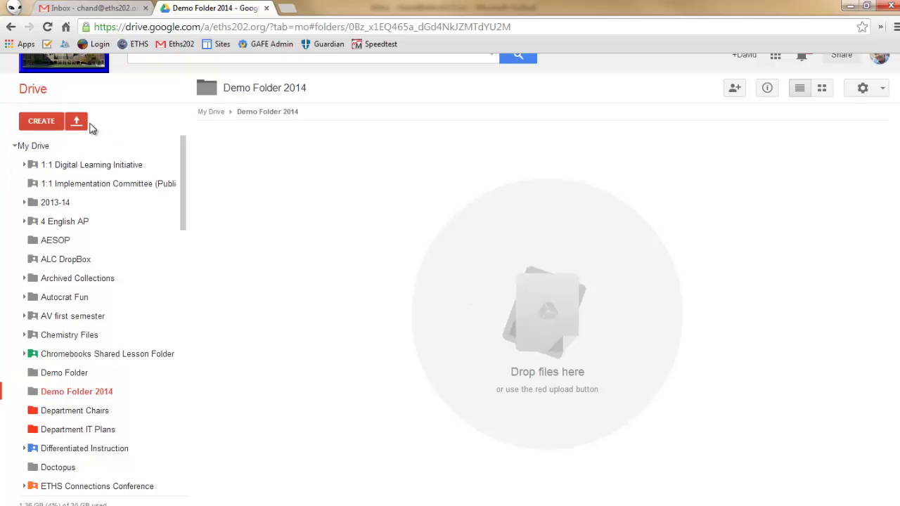
click(44, 122)
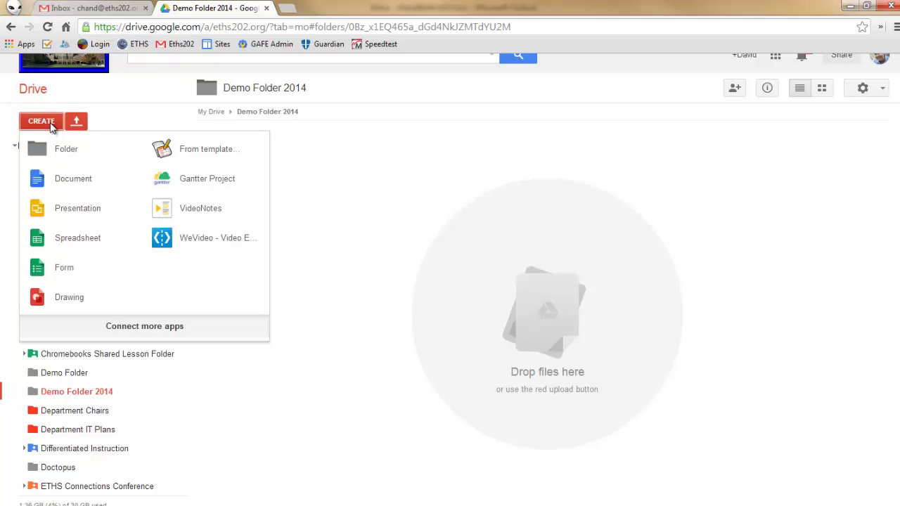
click(61, 179)
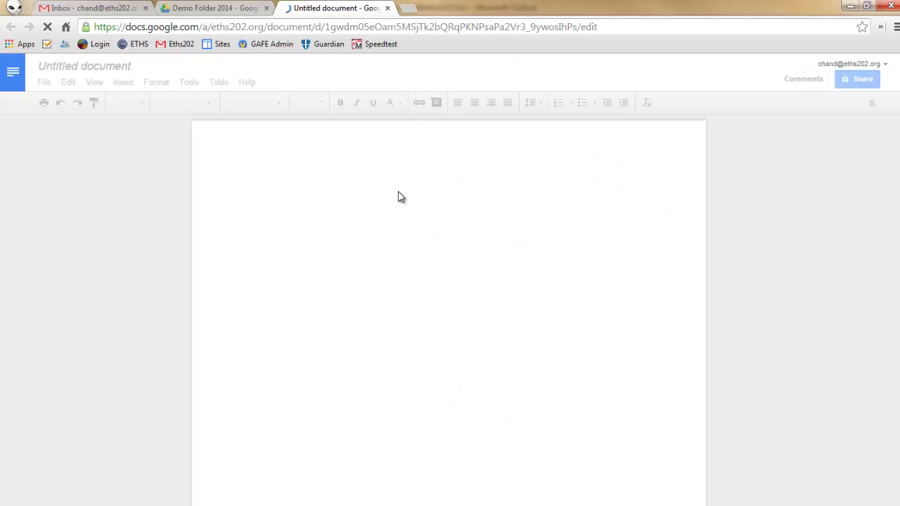
click(78, 67)
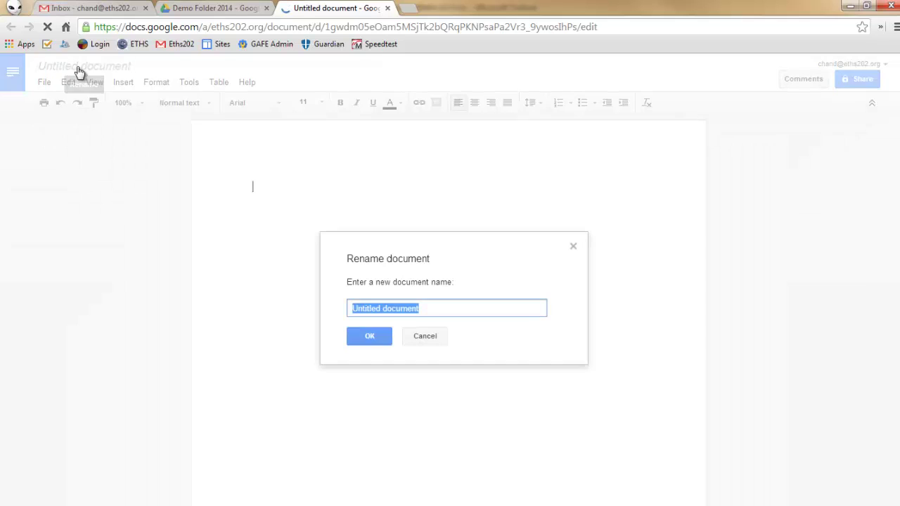
text(Demo Document)
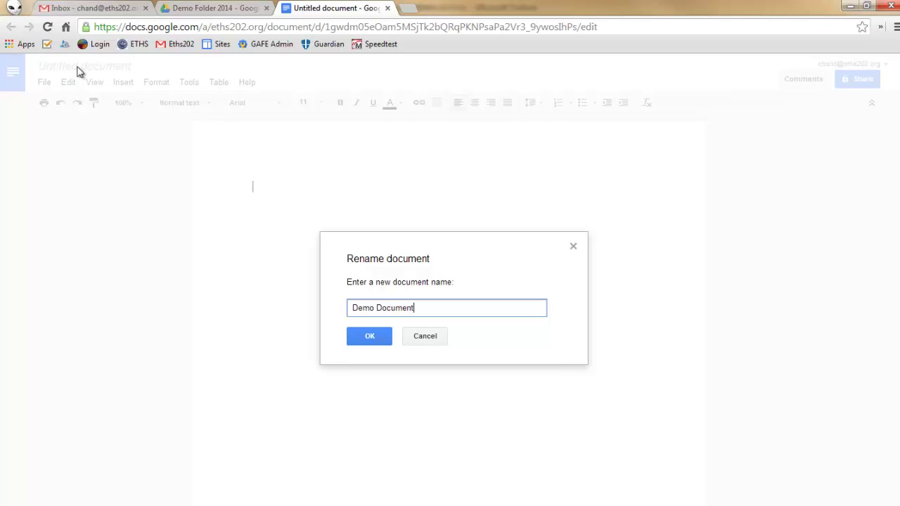
click(370, 335)
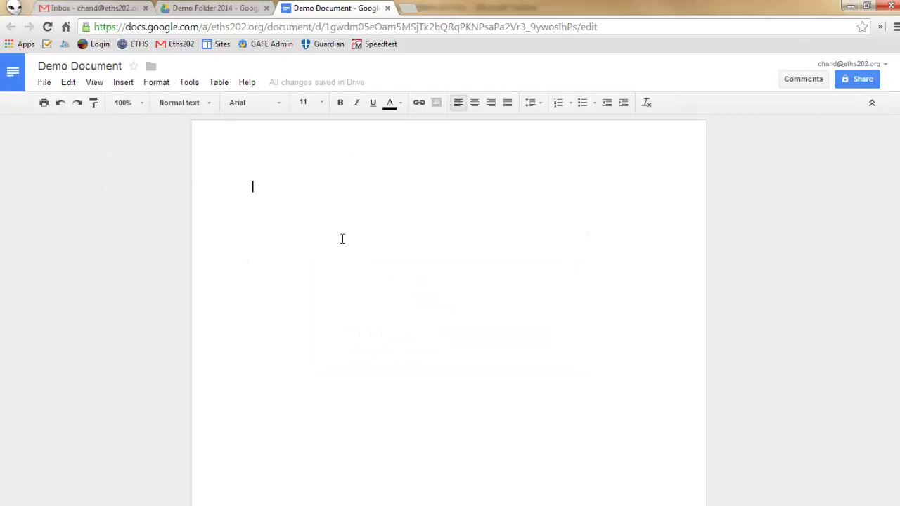
click(388, 9)
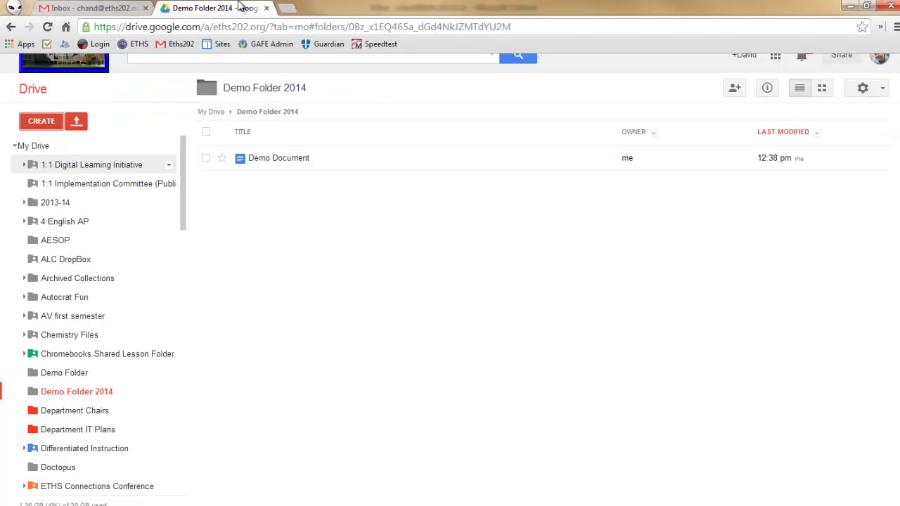
click(76, 121)
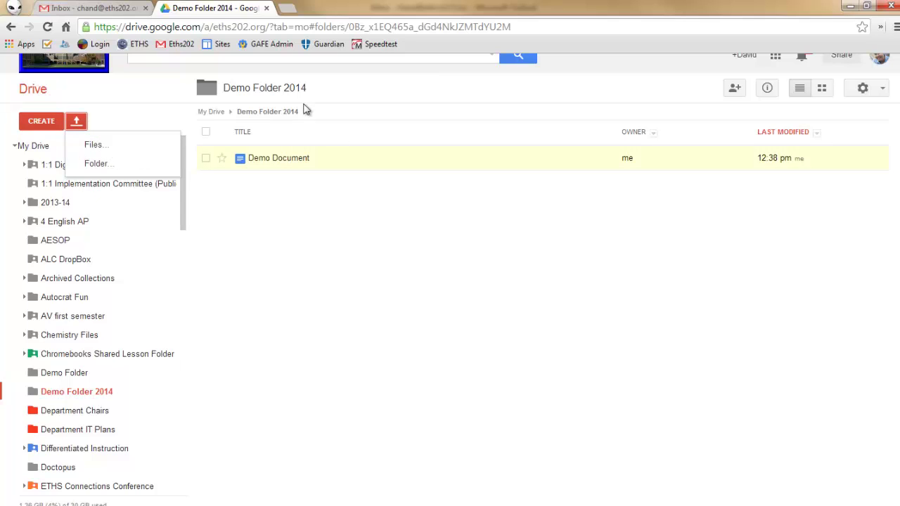
click(266, 119)
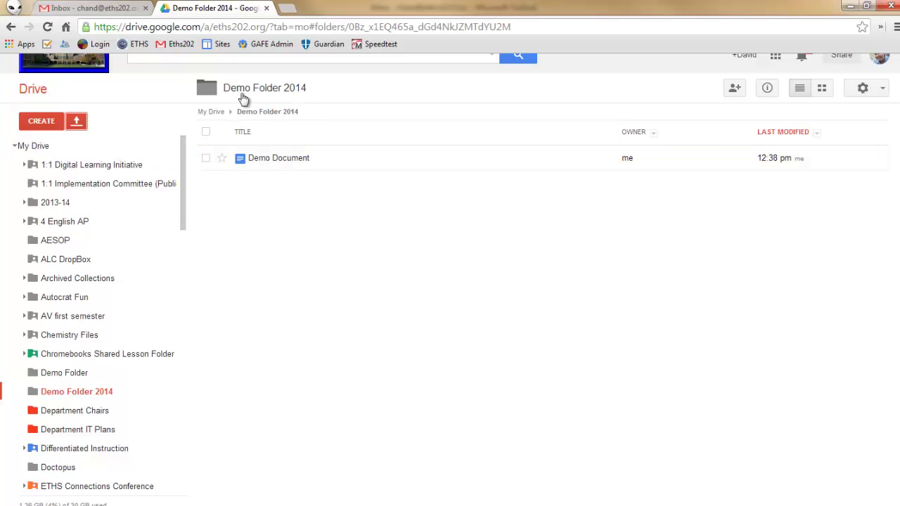
click(245, 99)
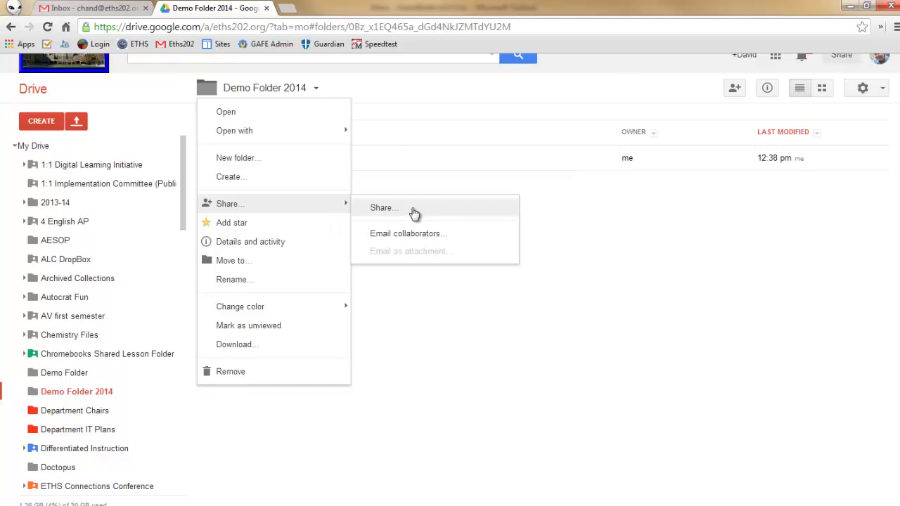
click(482, 173)
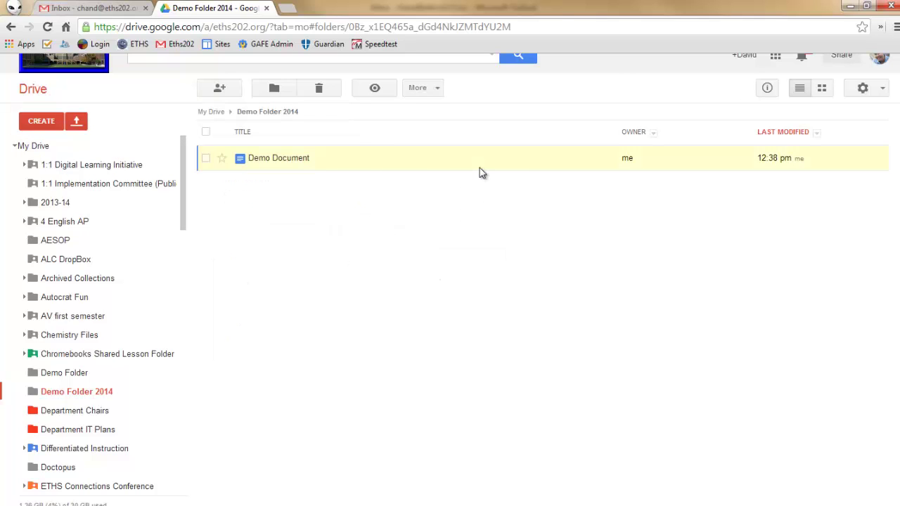
click(206, 159)
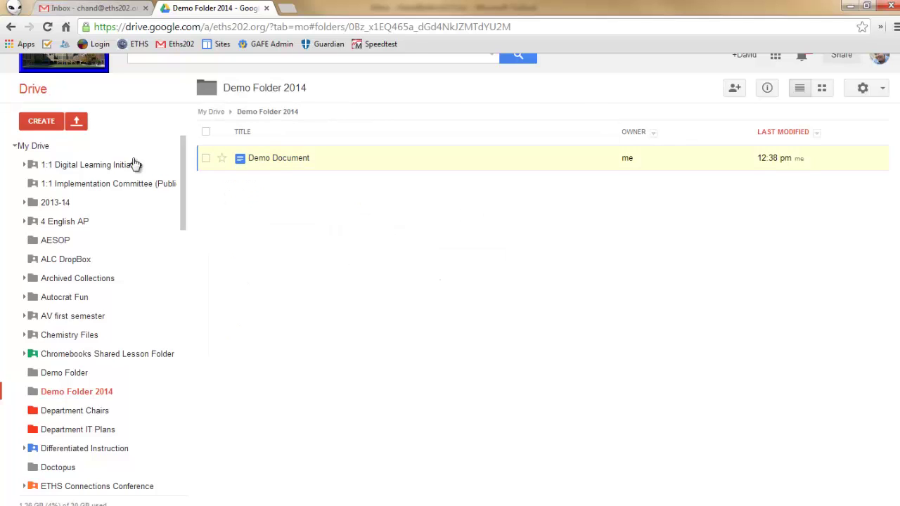
Reopen Demo Folder 2014 from My Drive and bring up the visibility options in its sharing settings
click(31, 146)
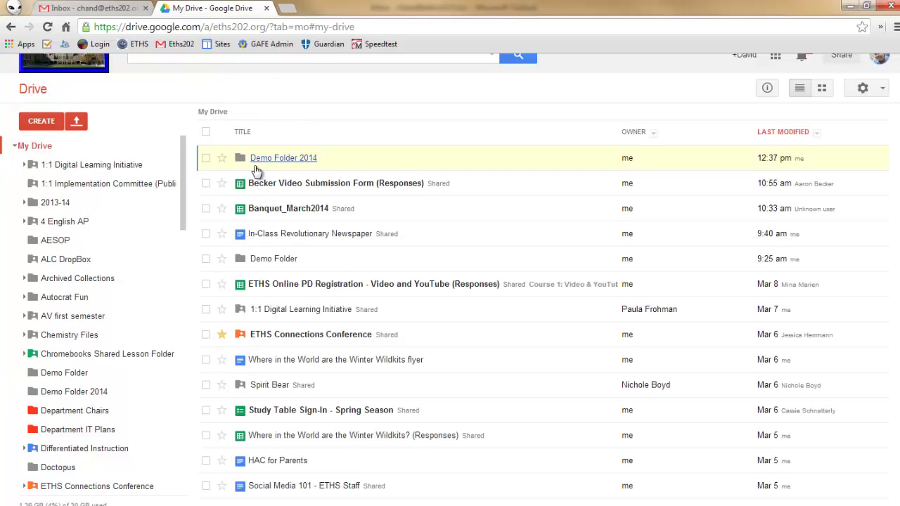
click(266, 159)
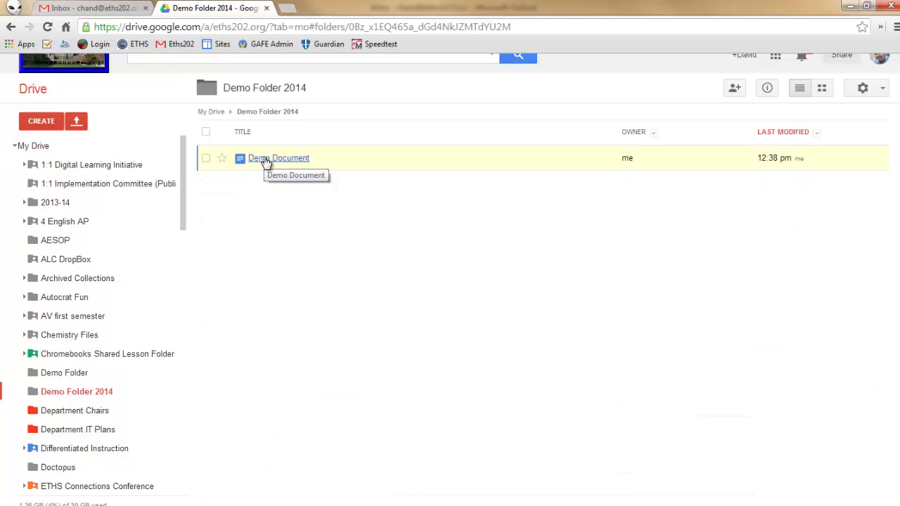
click(733, 89)
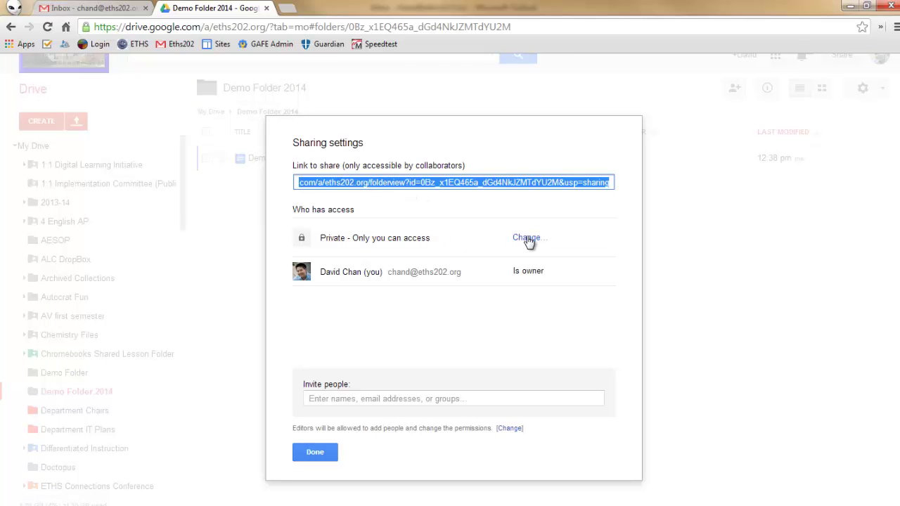
click(375, 412)
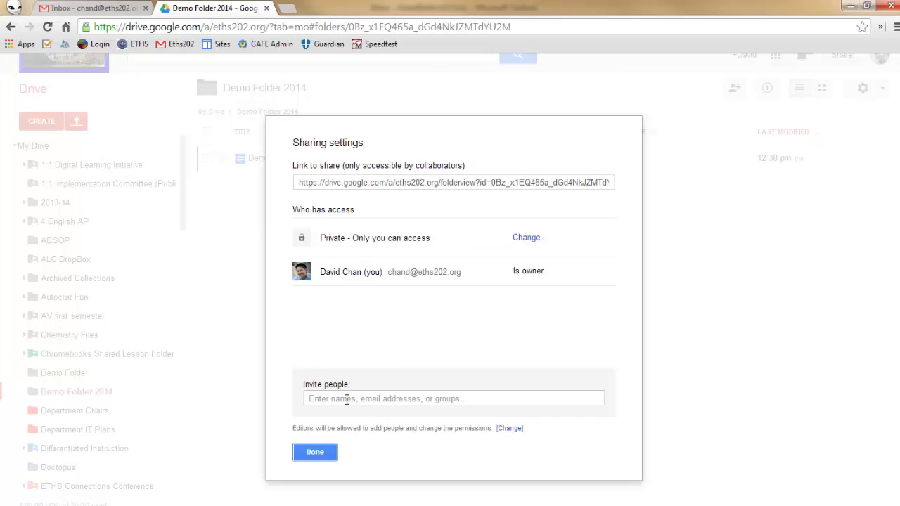
click(346, 400)
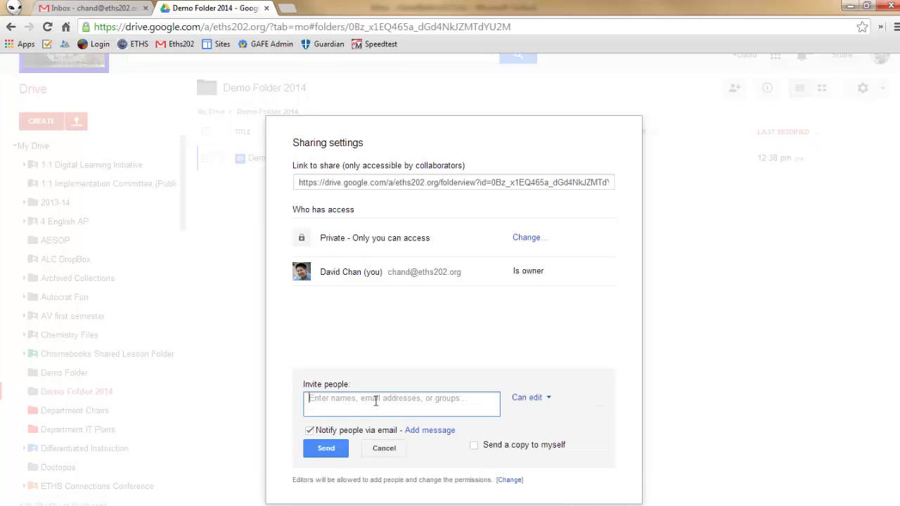
click(526, 239)
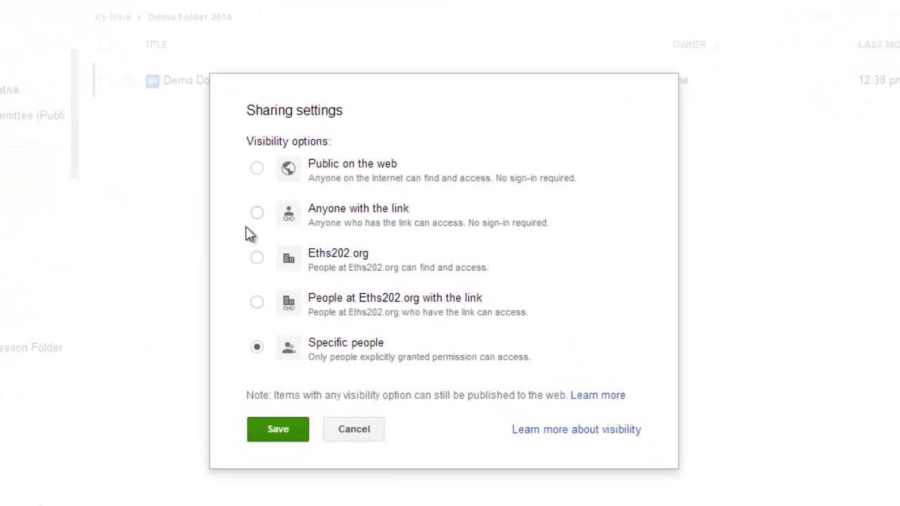
Try the visibility options People at Eths202.org with the link, Eths202.org, Anyone with the link and Public on the web in turn
click(256, 302)
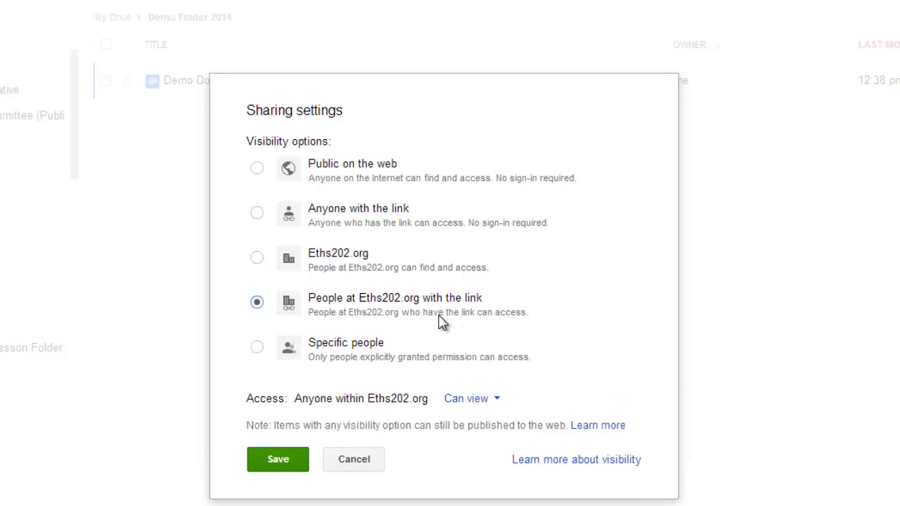
click(257, 258)
click(258, 213)
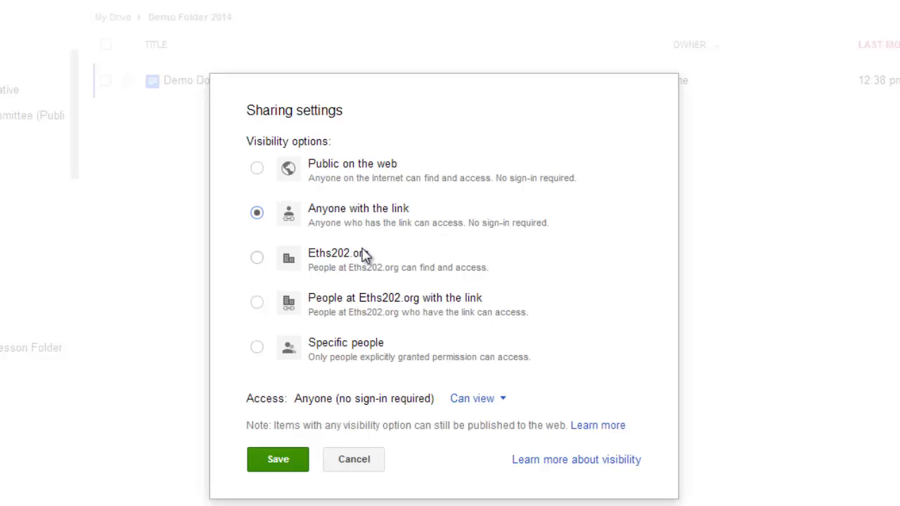
click(261, 172)
Set the folder's visibility to People at Eths202.org with the link, with Can view access, and save it
click(258, 304)
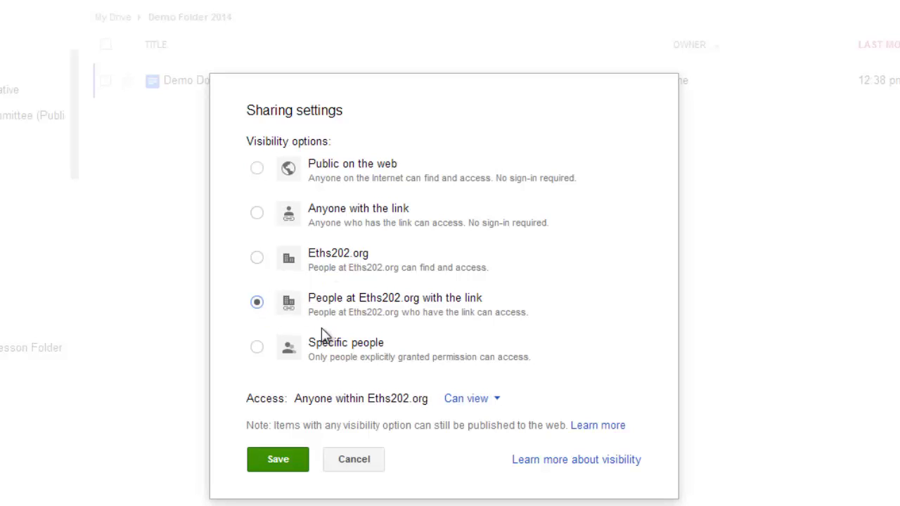
click(485, 401)
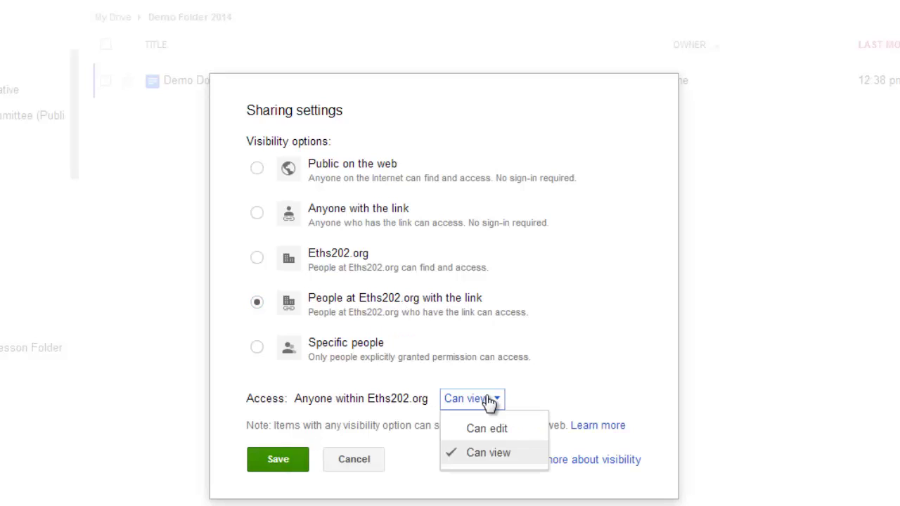
click(479, 452)
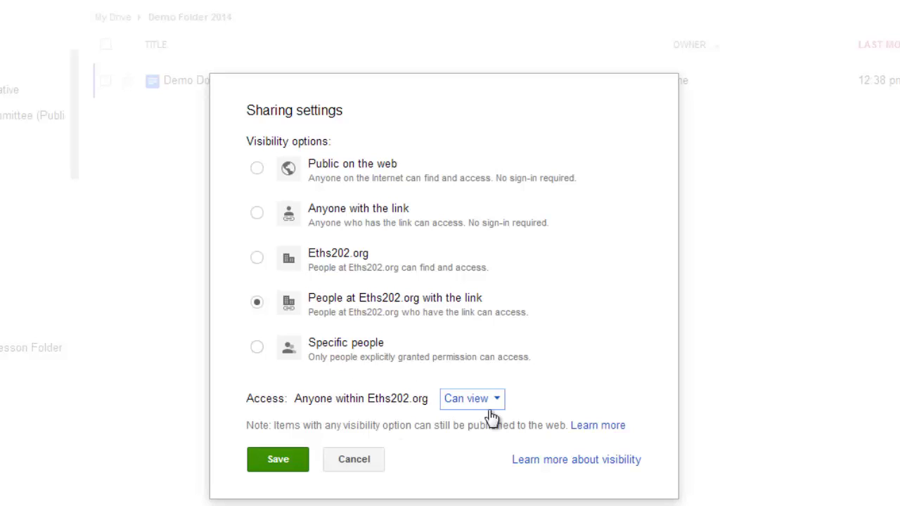
click(287, 462)
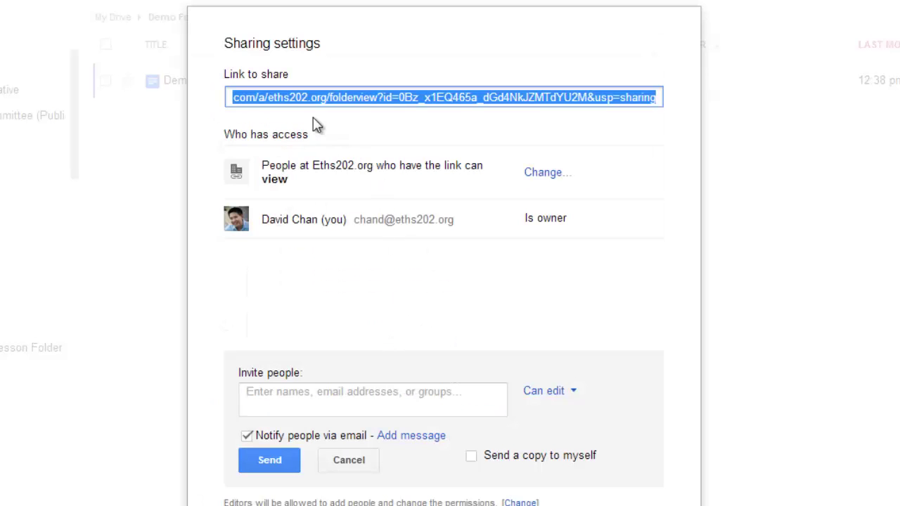
Try to send the invitation without a recipient, cancel it, and close the folder's sharing settings
click(382, 98)
click(264, 460)
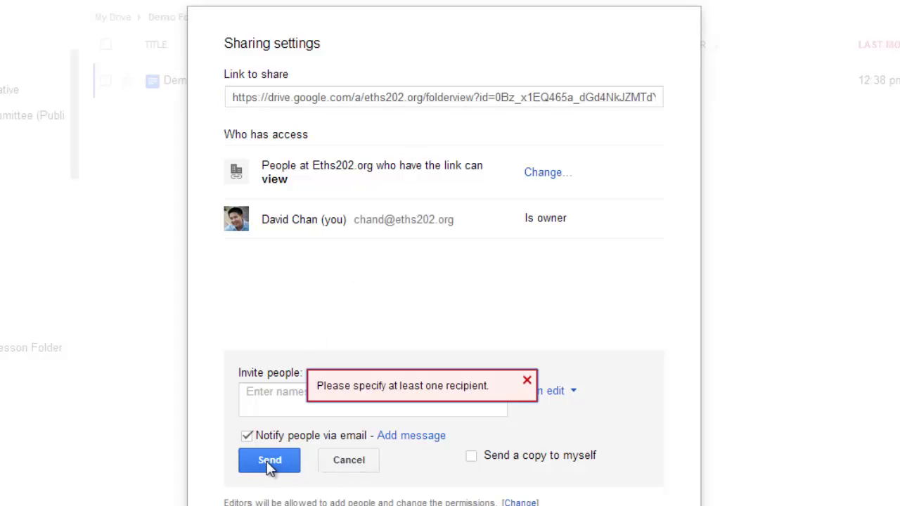
click(529, 378)
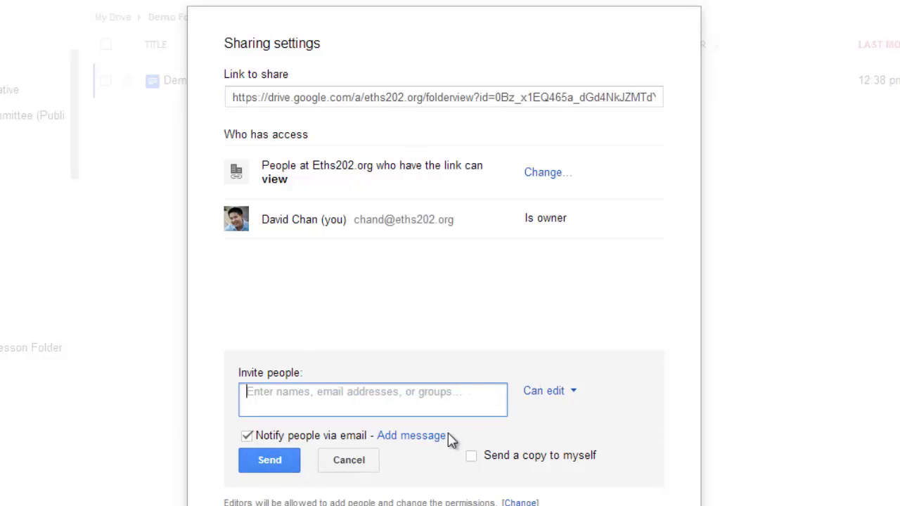
click(348, 464)
click(253, 467)
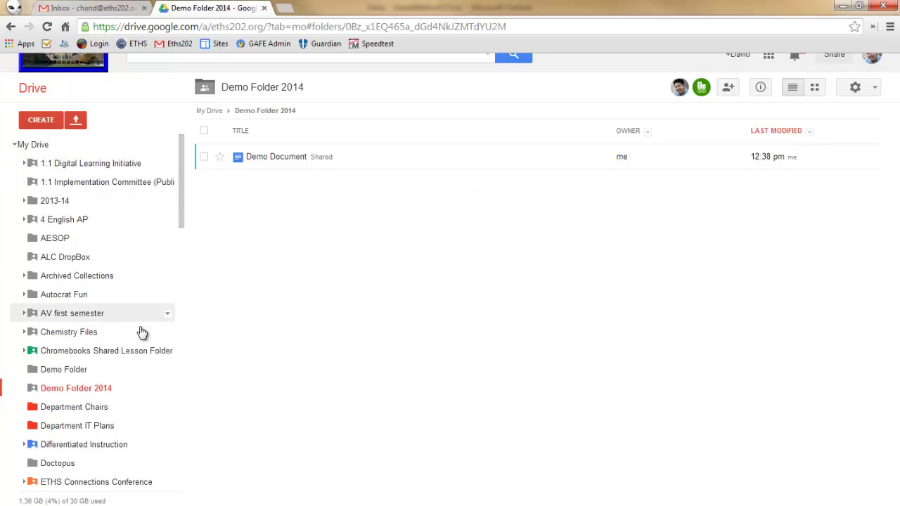
Review the sharing settings of Demo Folder 2014 from the folder list and close them
click(167, 389)
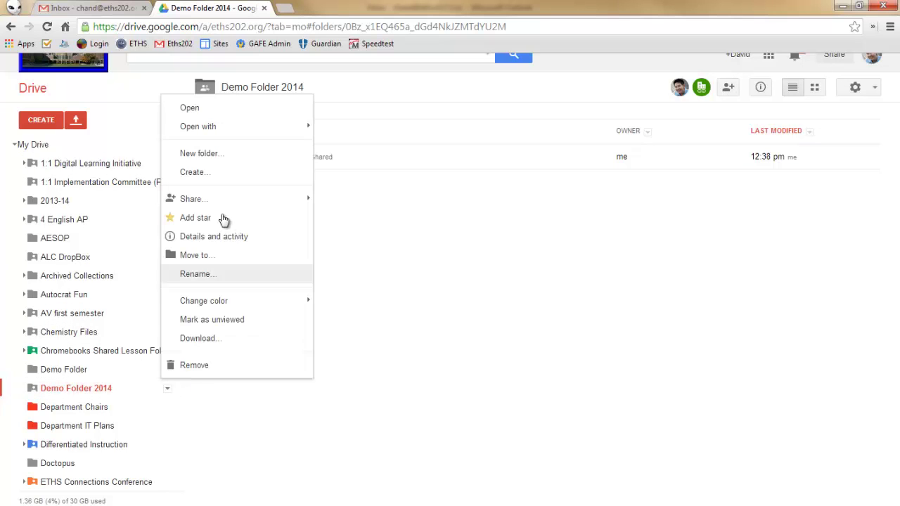
mouse_move(226, 201)
click(345, 206)
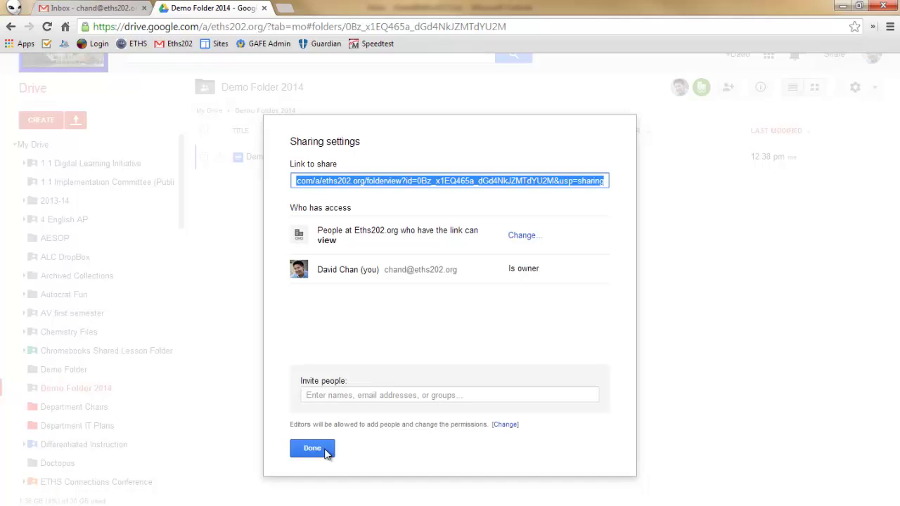
click(312, 448)
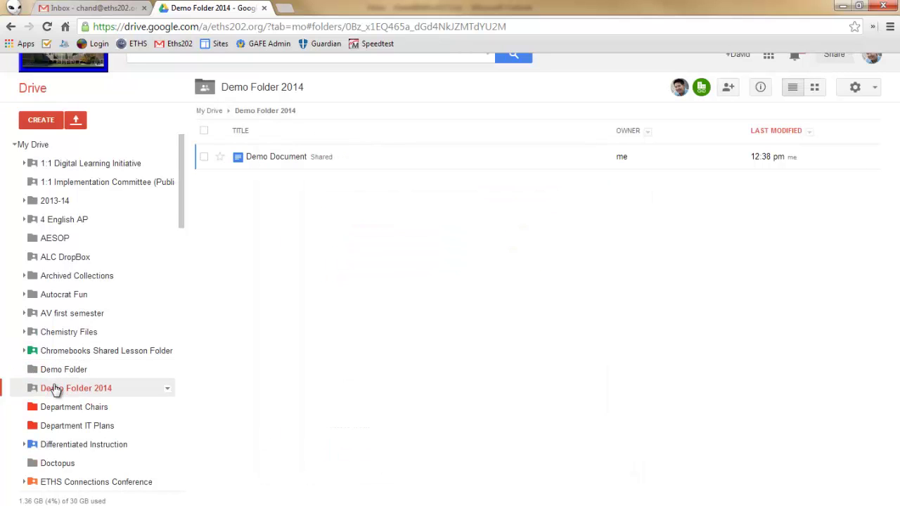